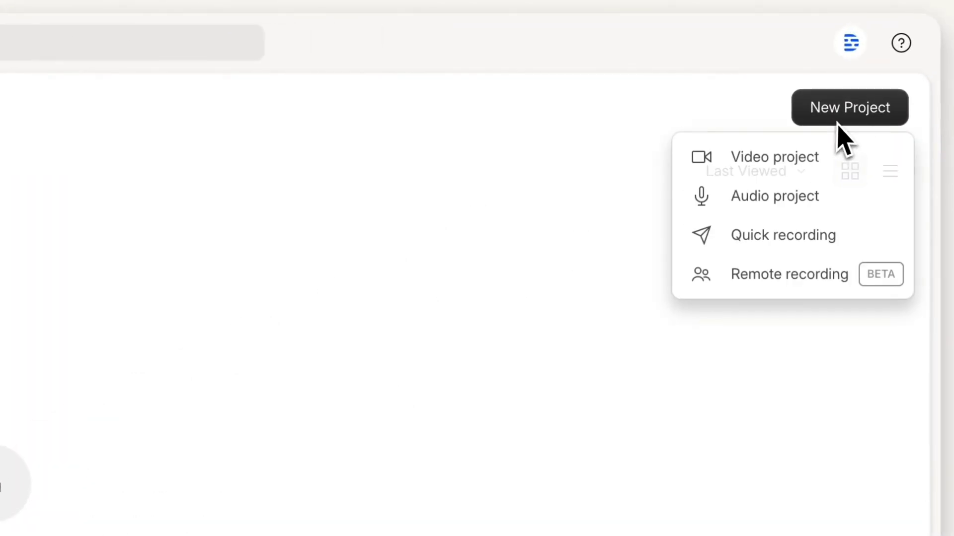
Step: Start a new video project and drag in the first two interview recordings
left_click(869, 169)
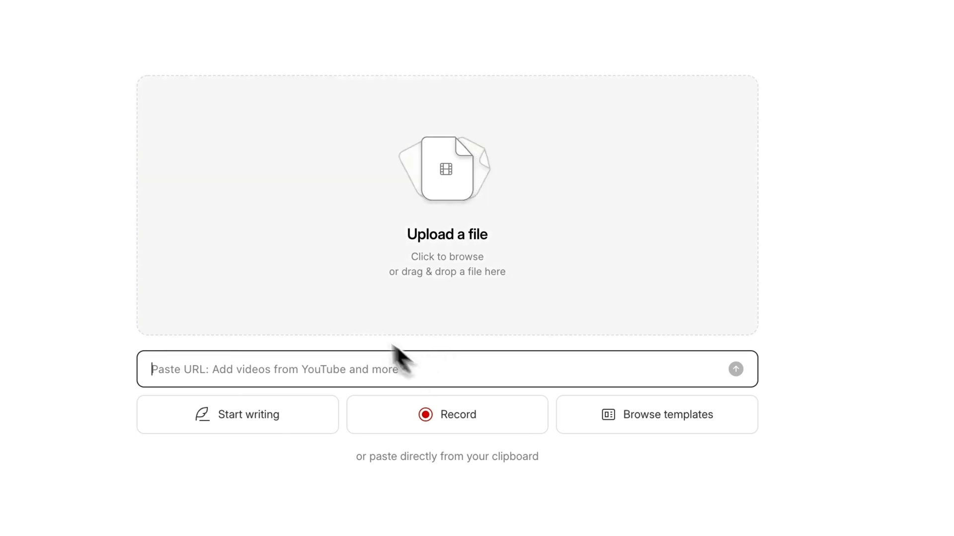
left_click_drag(22, 197, 451, 240)
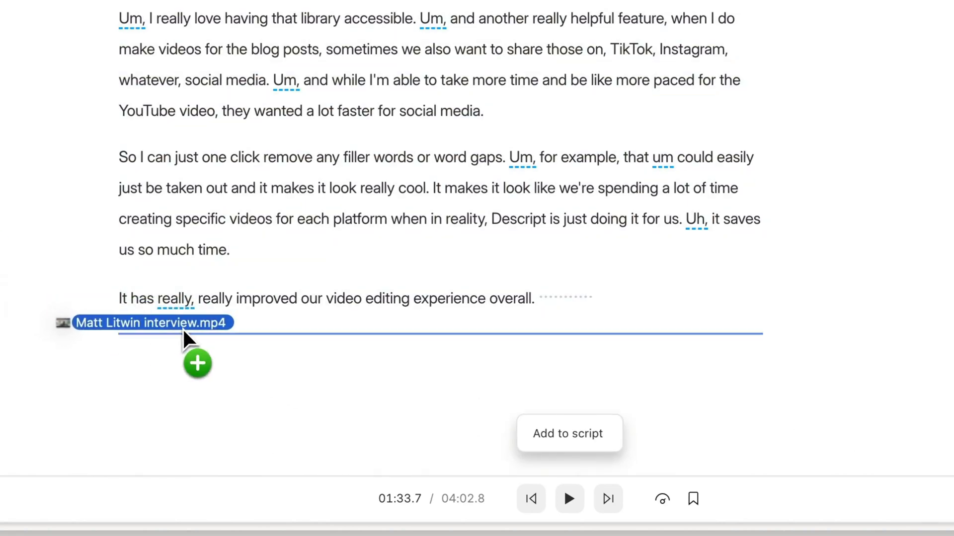
left_click_drag(149, 323, 186, 346)
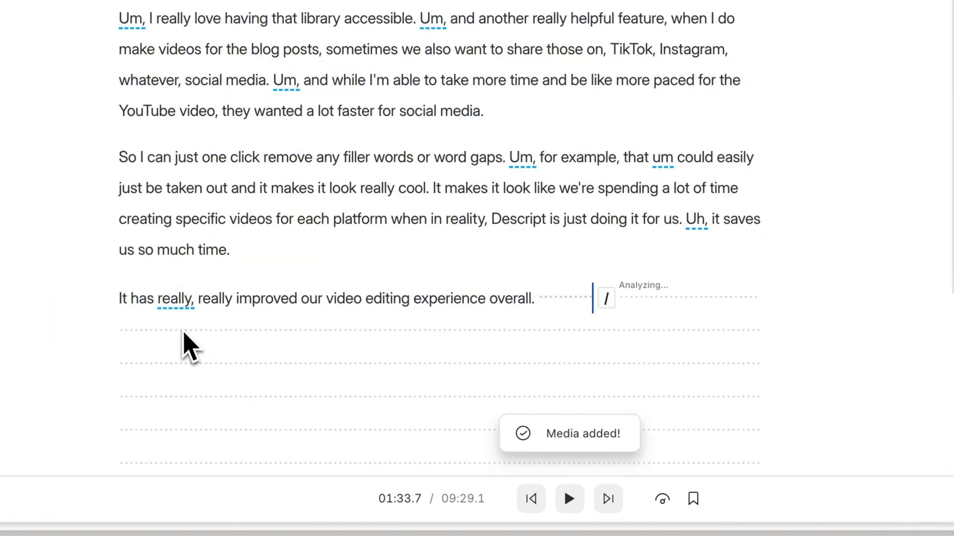
Step: Add a new paragraph at the transcript's end and import the third interview with Add file
left_click(686, 238)
key("Return")
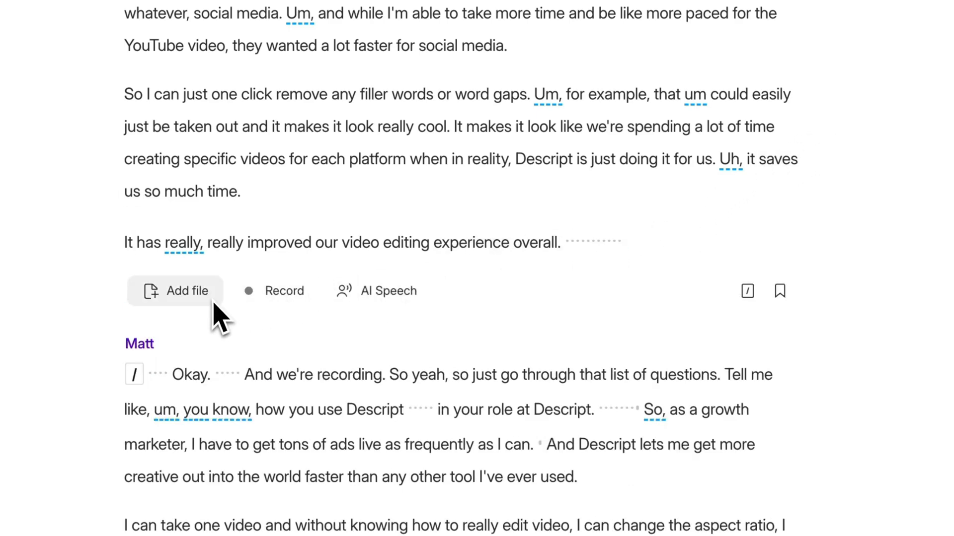
left_click(187, 292)
left_click(576, 147)
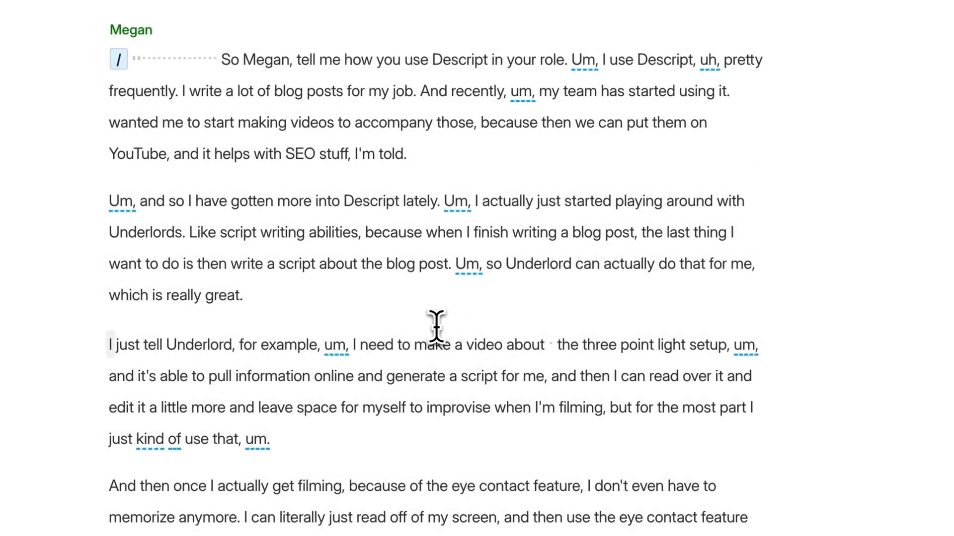
Step: Highlight Megan's 'when I finish writing a blog post … just kind of use that, um' passage in Yellow
left_click_drag(291, 435, 419, 232)
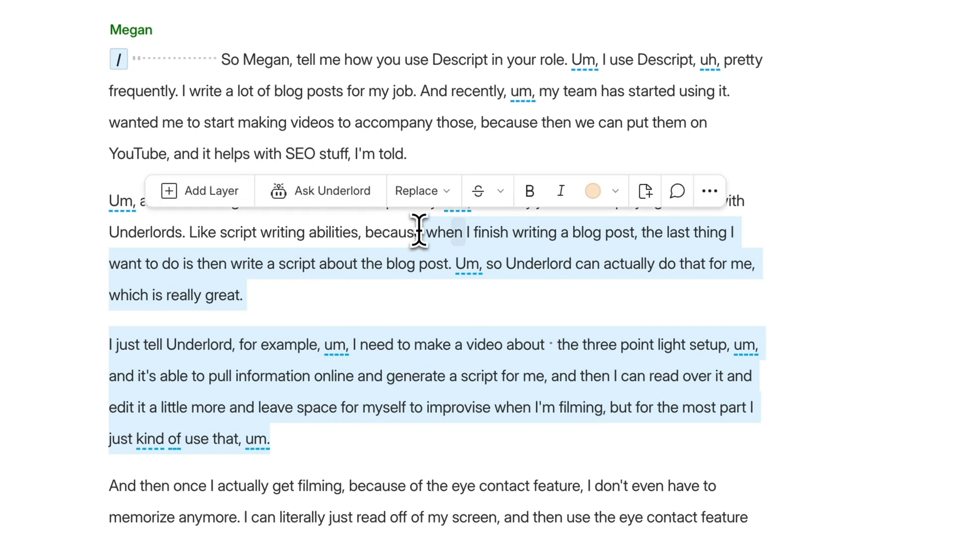
left_click(615, 207)
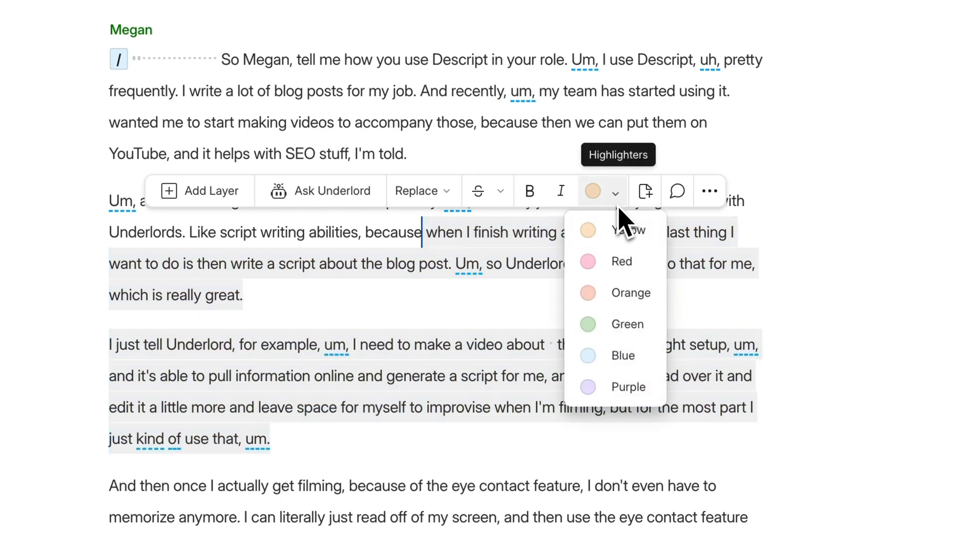
left_click(650, 242)
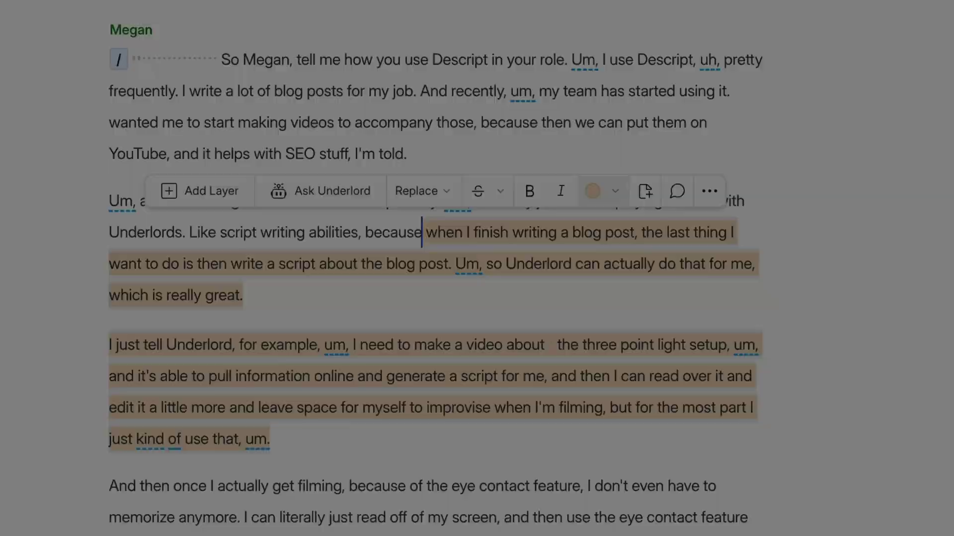
scroll(586, 156, "down", 2)
scroll(585, 156, "down", 10)
scroll(585, 156, "down", 3)
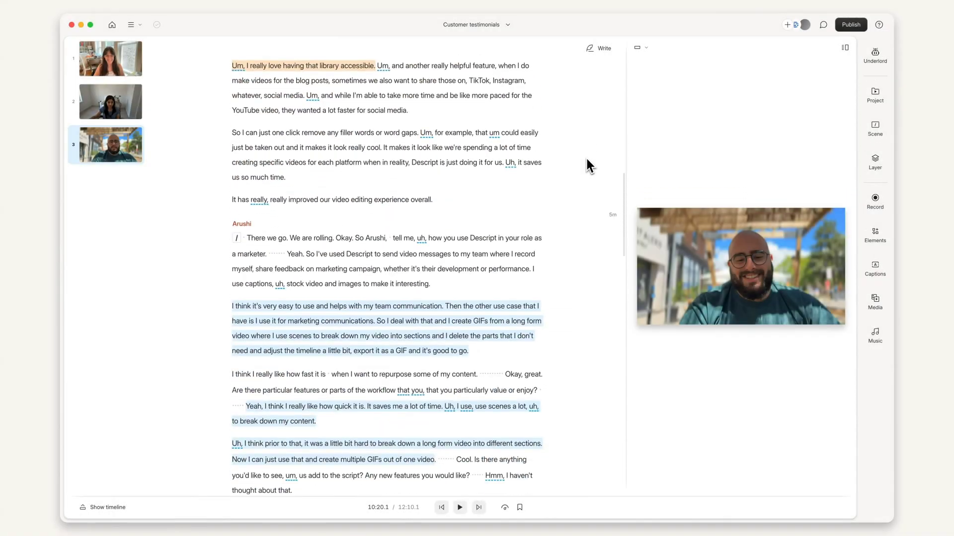
scroll(585, 156, "down", 2)
scroll(585, 156, "down", 5)
scroll(585, 155, "down", 5)
scroll(585, 156, "down", 1)
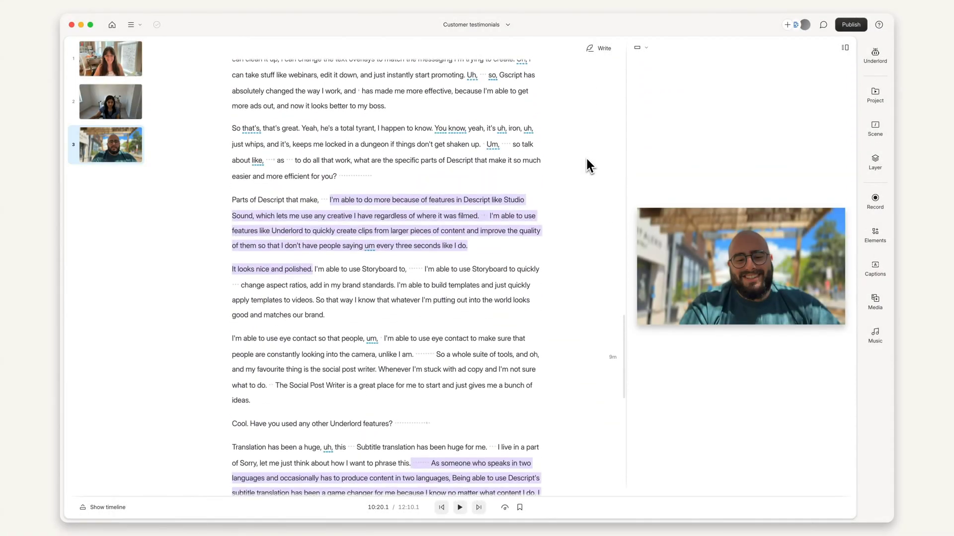
scroll(585, 156, "down", 5)
scroll(585, 156, "down", 4)
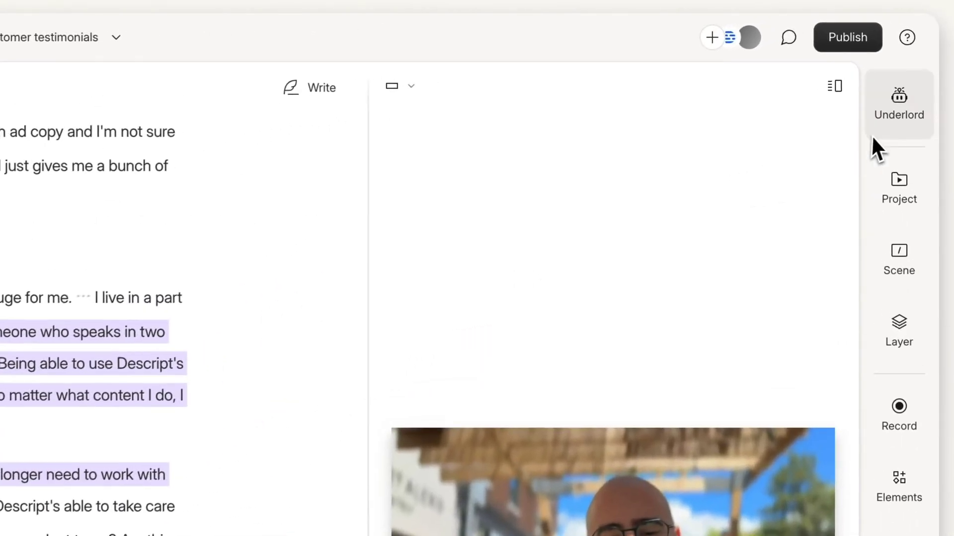
Step: Copy the highlights of all highlighter colours using Underlord's Copy Highlights
left_click(872, 137)
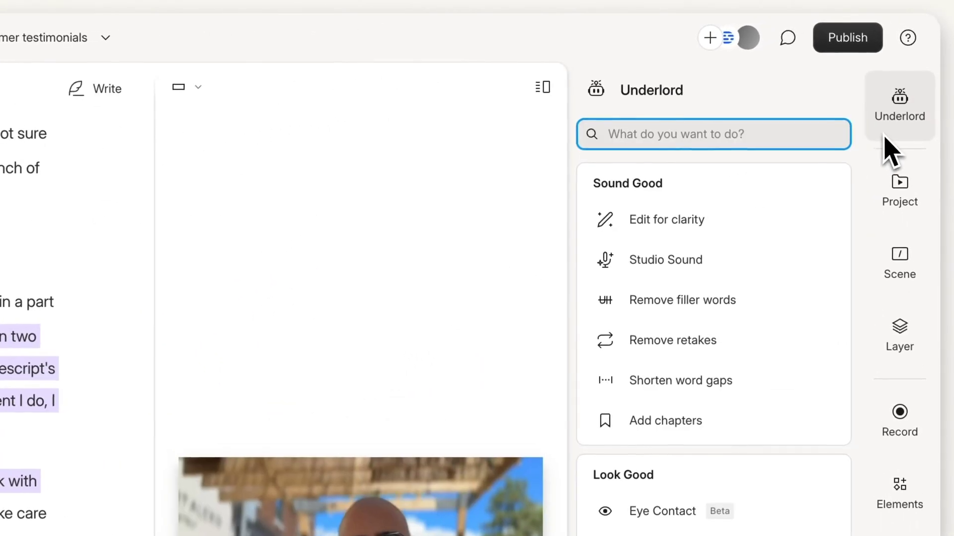
type("copy")
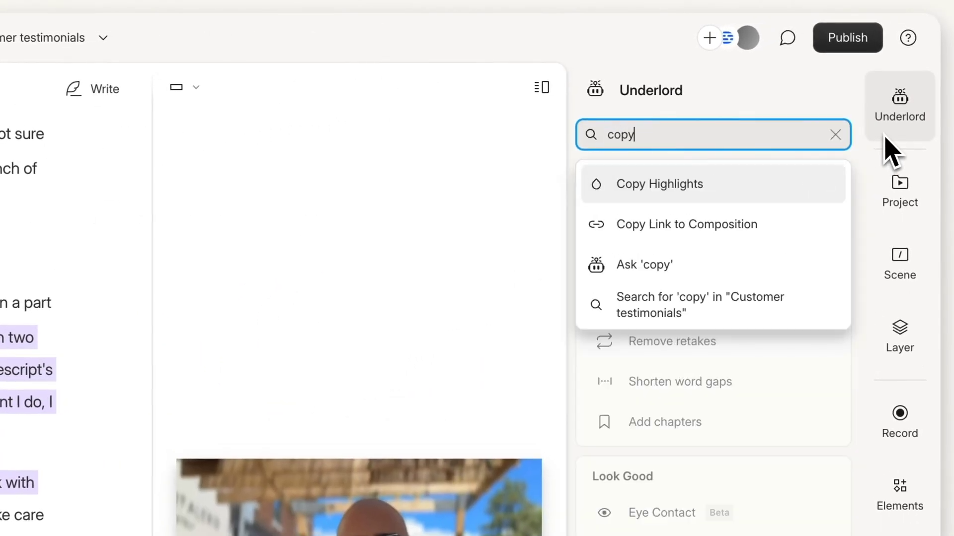
left_click(812, 183)
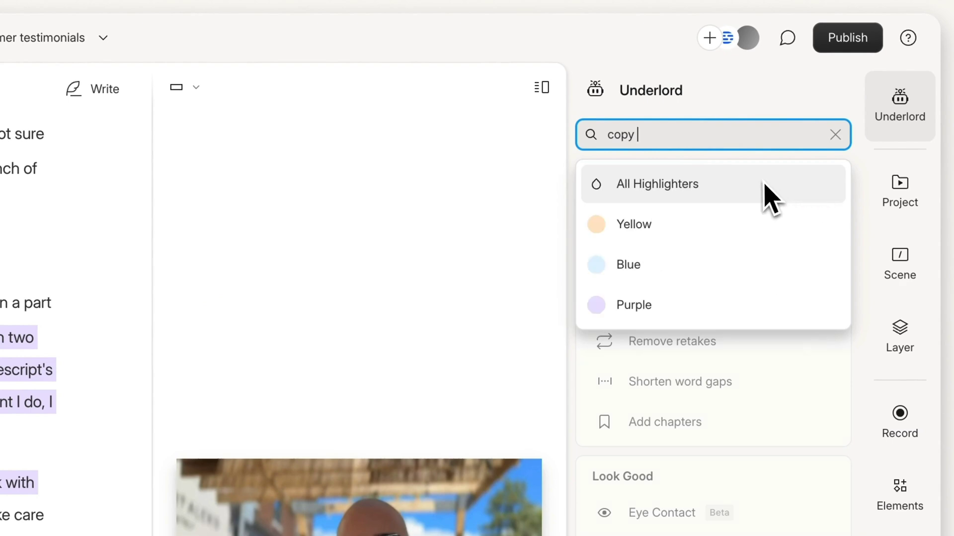
key("BackSpace")
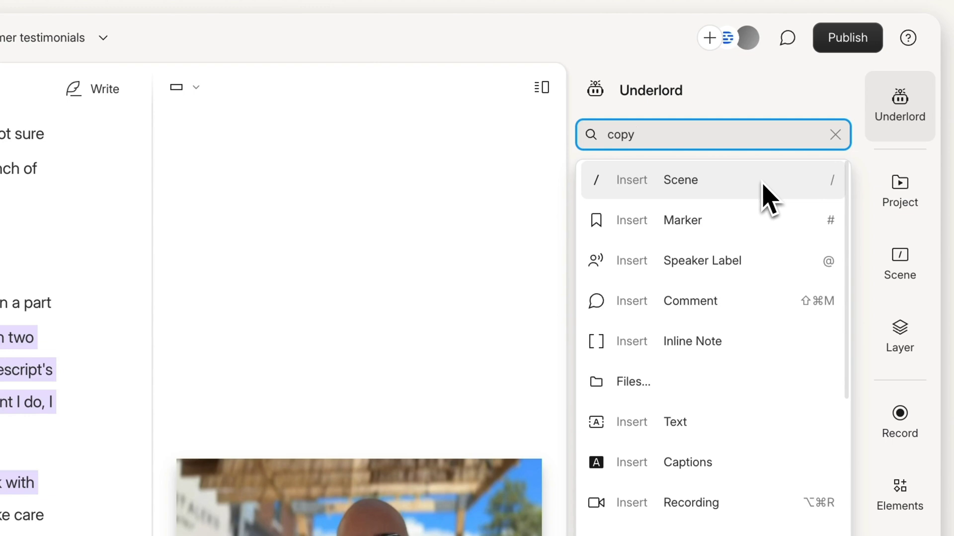
Step: Paste the copied highlights into a new composition in the Project panel
left_click(895, 223)
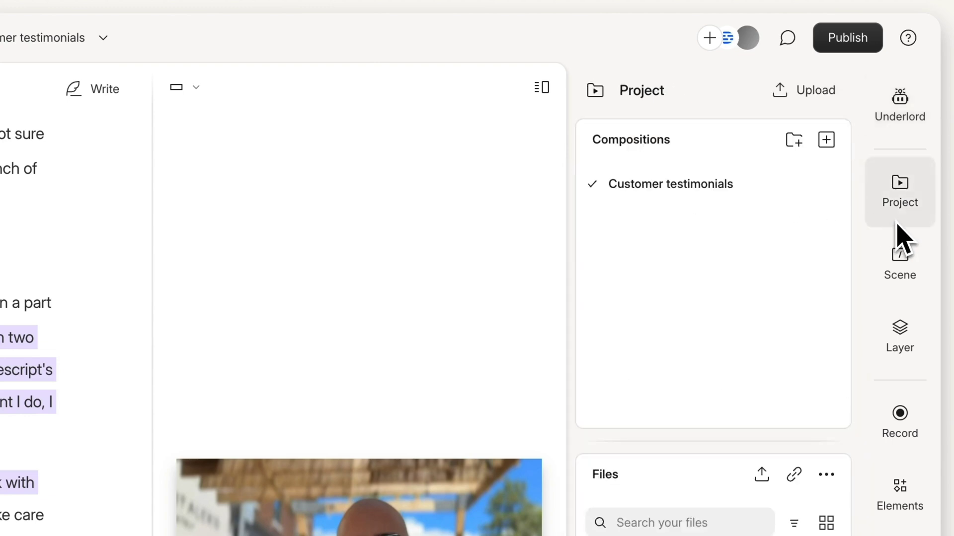
left_click(826, 142)
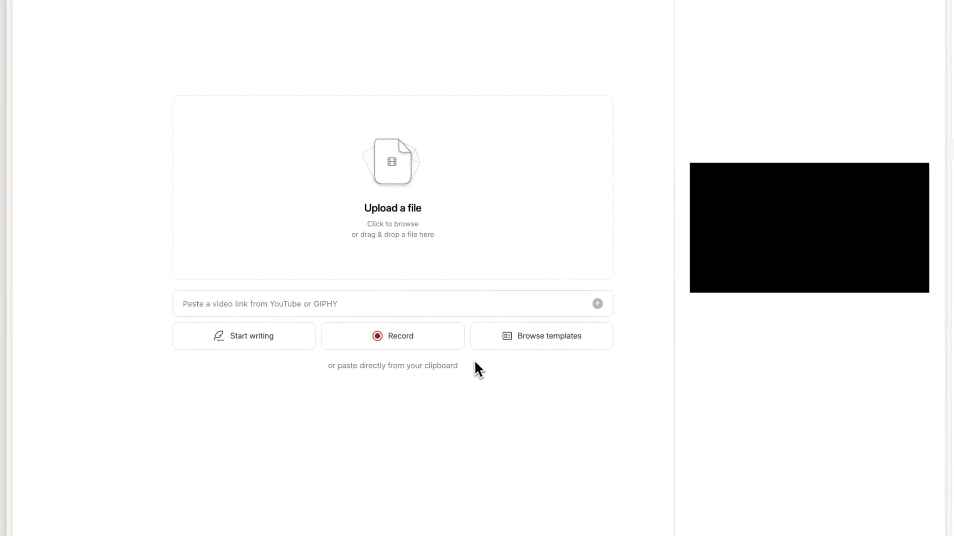
key("ctrl+v")
scroll(475, 366, "down", 1)
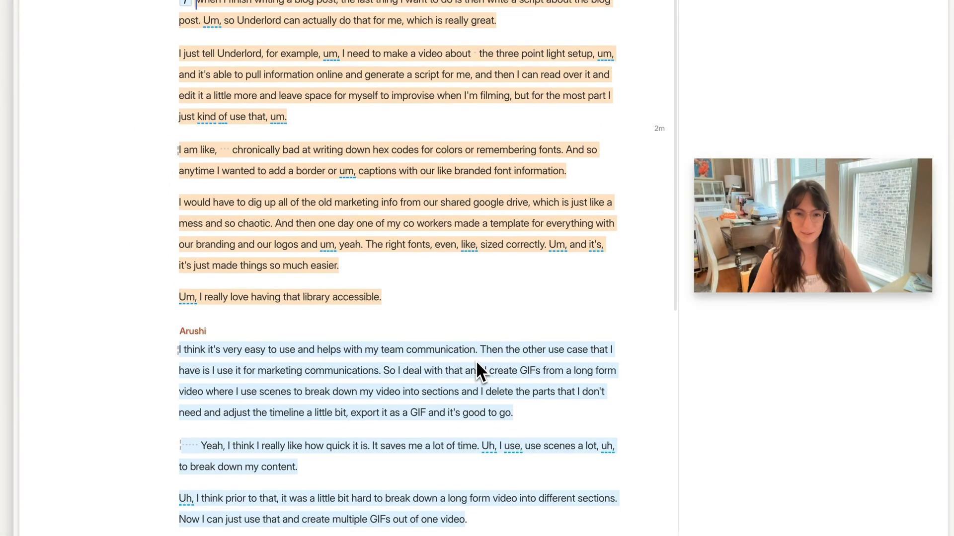
scroll(475, 365, "down", 3)
scroll(475, 365, "down", 3)
scroll(475, 365, "down", 1)
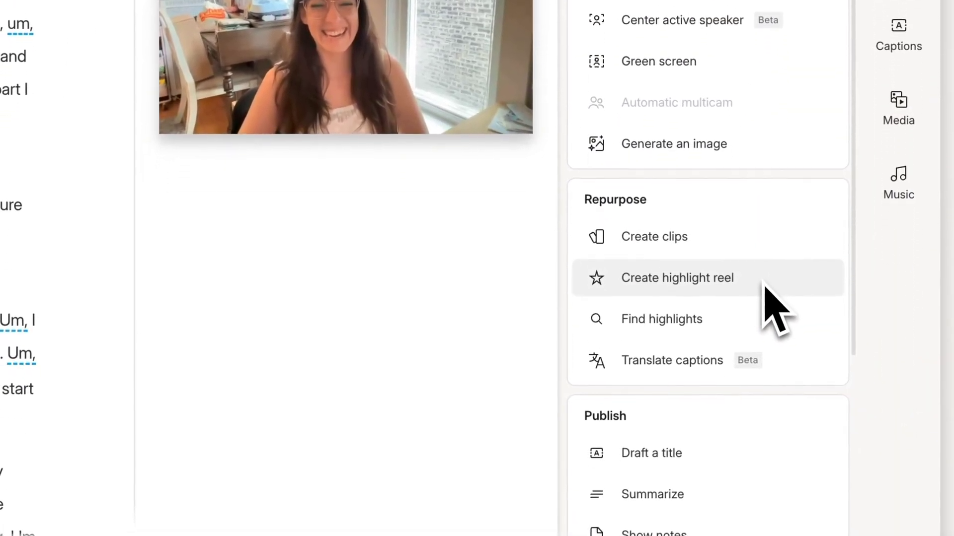
Step: Generate an Elegant Captions highlight reel and delete its opening 'Um, I use Descript' line
left_click(765, 285)
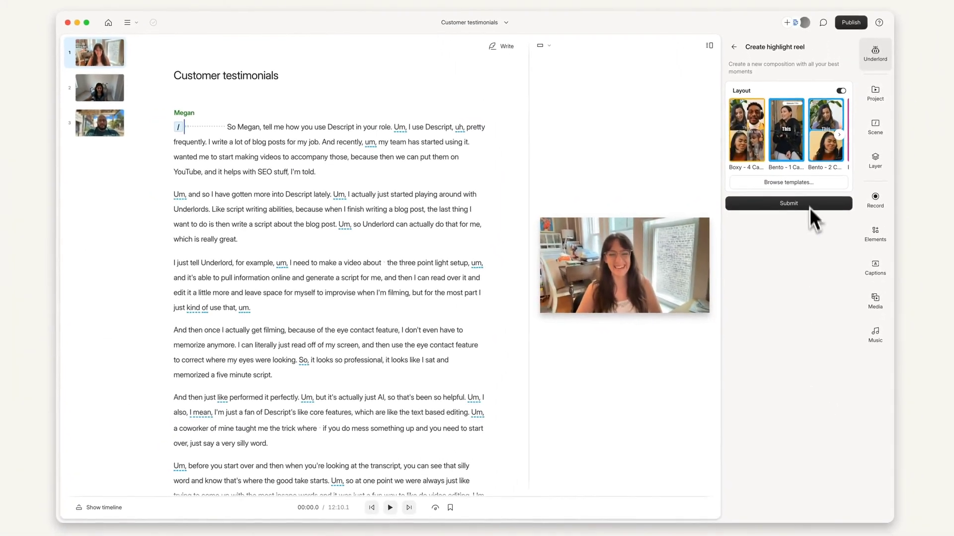
scroll(805, 154, "left", 3)
scroll(805, 154, "left", 3)
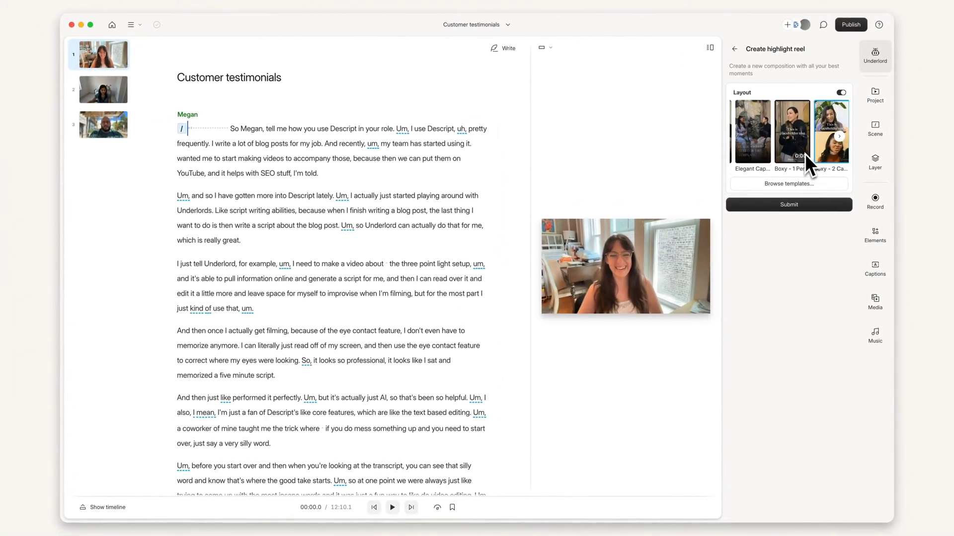
scroll(805, 153, "left", 2)
left_click(792, 140)
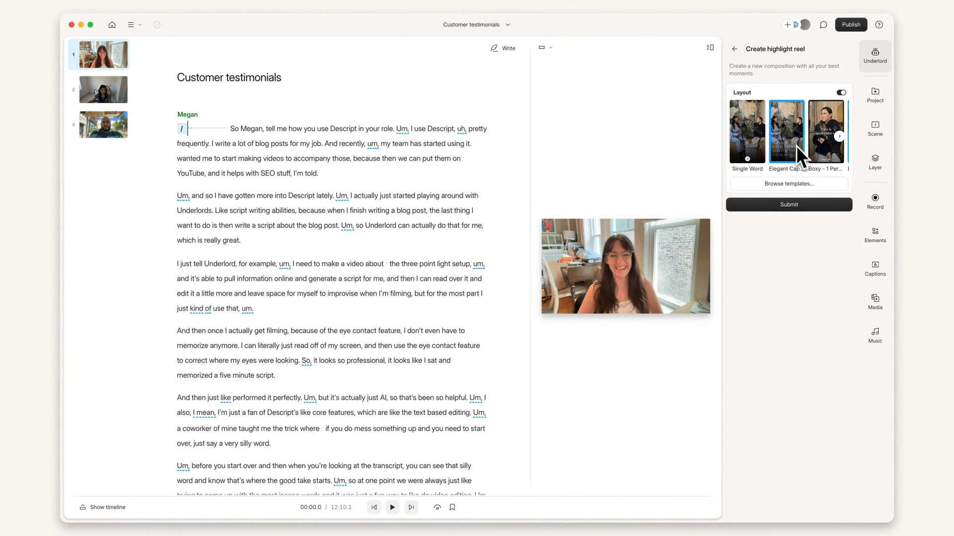
left_click(821, 203)
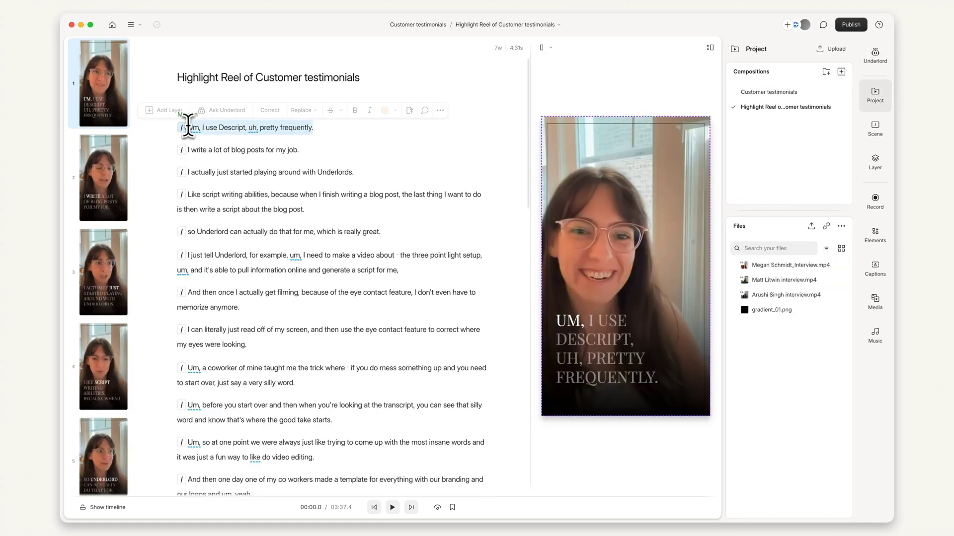
key("Delete")
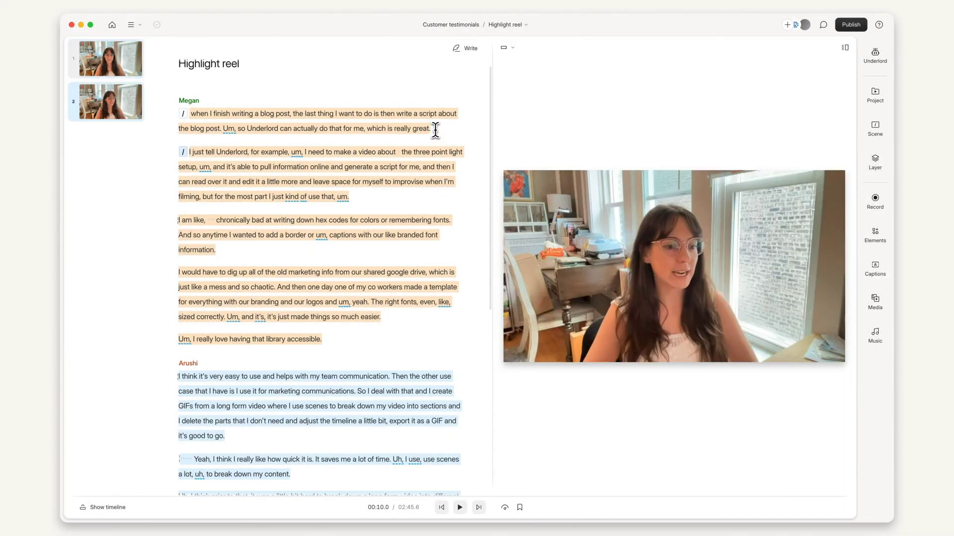
Step: Insert a scene break where the second speaker's testimony begins
left_click(180, 376)
type("/")
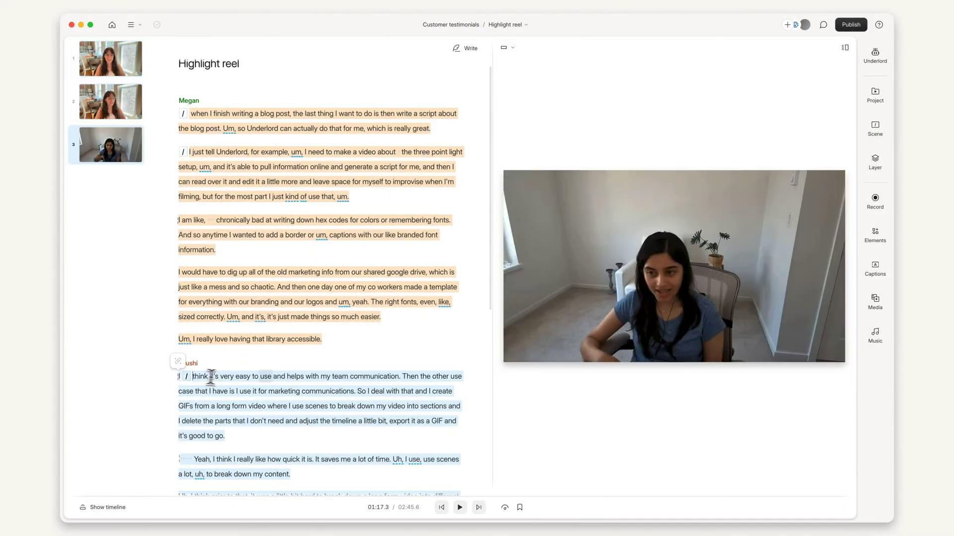
type("/")
scroll(388, 380, "down", 1)
scroll(335, 384, "down", 3)
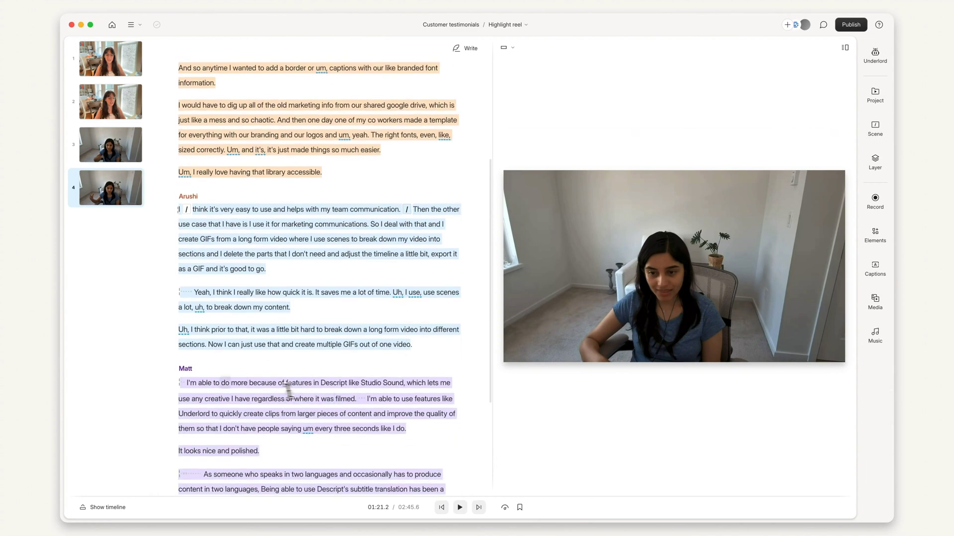
type("/")
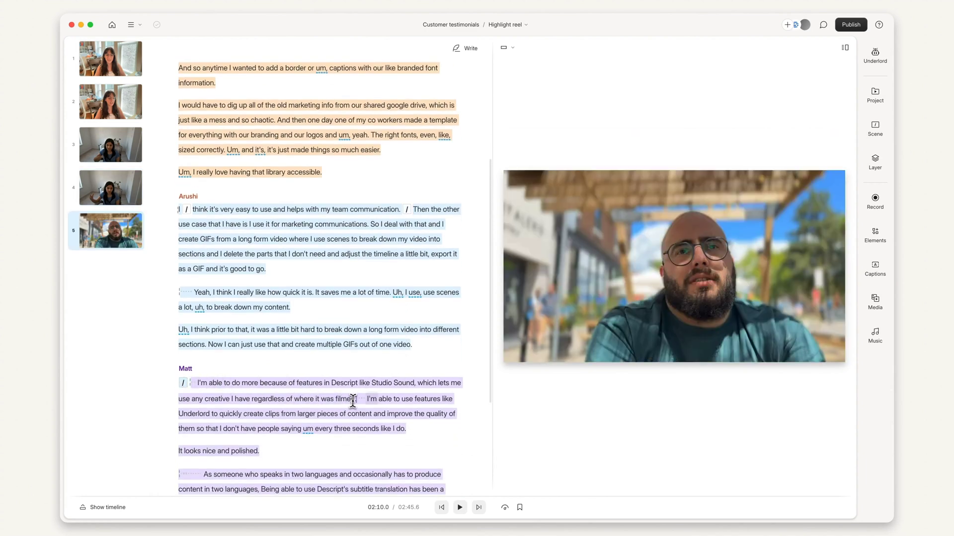
scroll(360, 246, "up", 2)
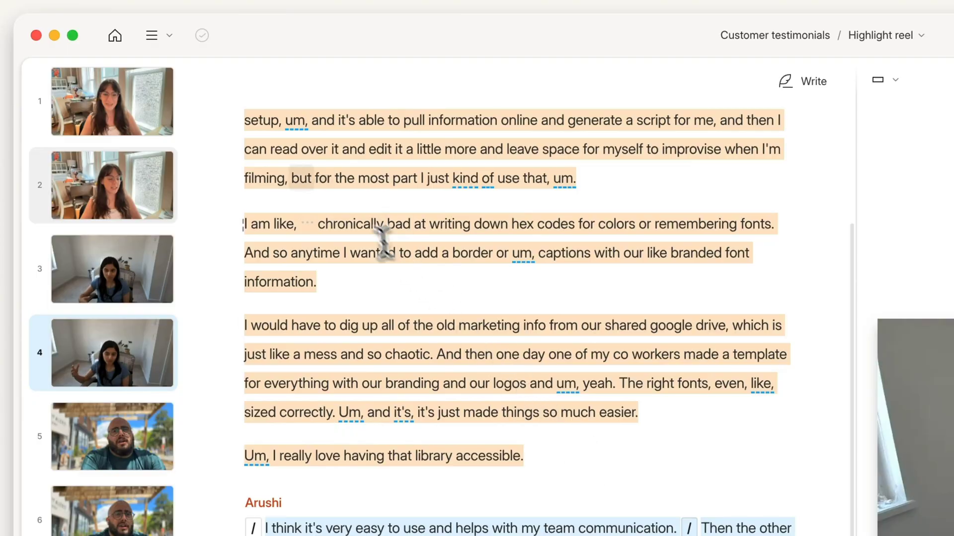
Step: Apply the Minimal White Lower Third template to scene 1 and select its Speaker Name placeholder
left_click(170, 110)
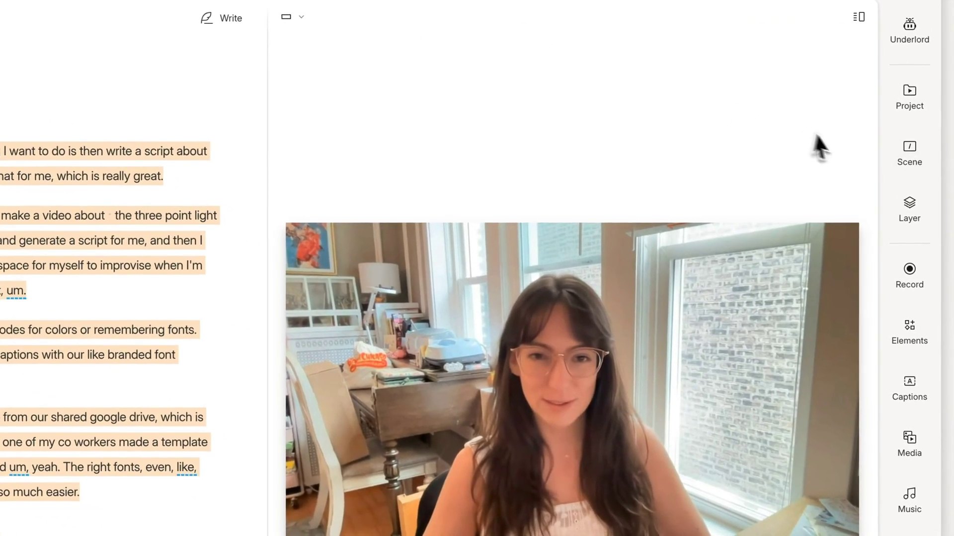
left_click(895, 173)
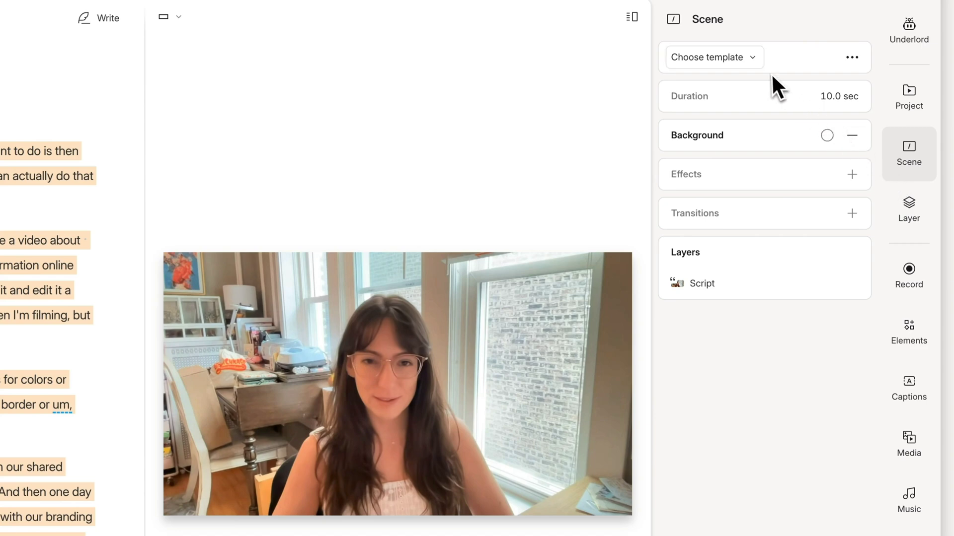
left_click(755, 62)
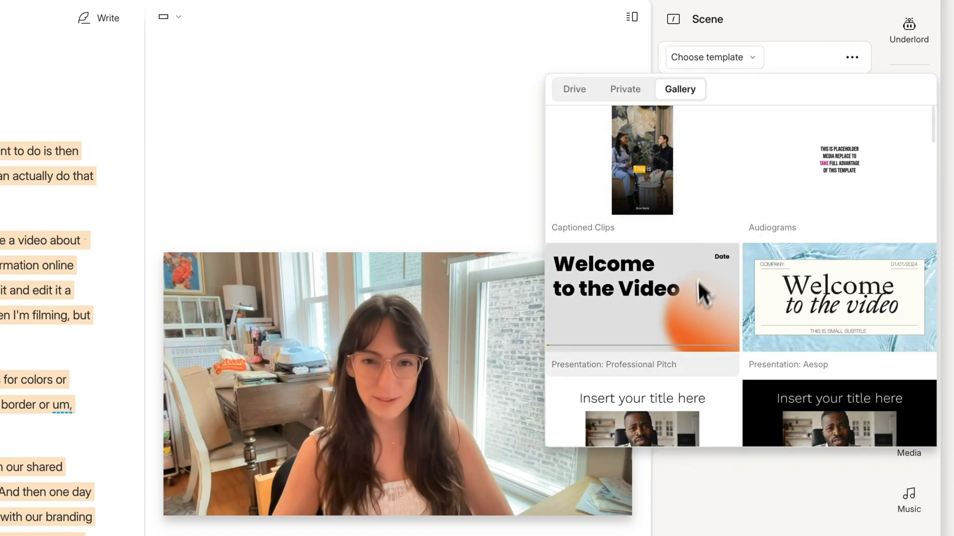
scroll(687, 331, "down", 5)
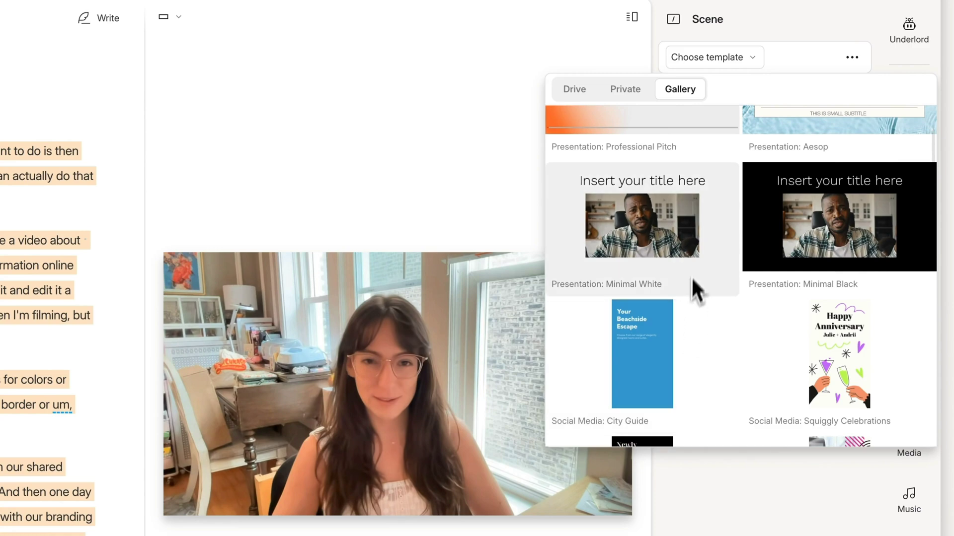
left_click(698, 222)
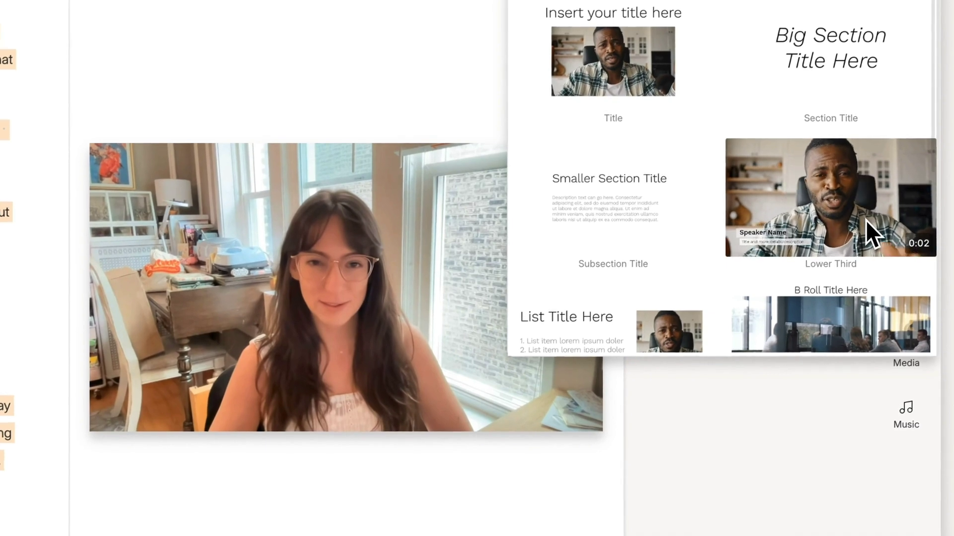
left_click(865, 220)
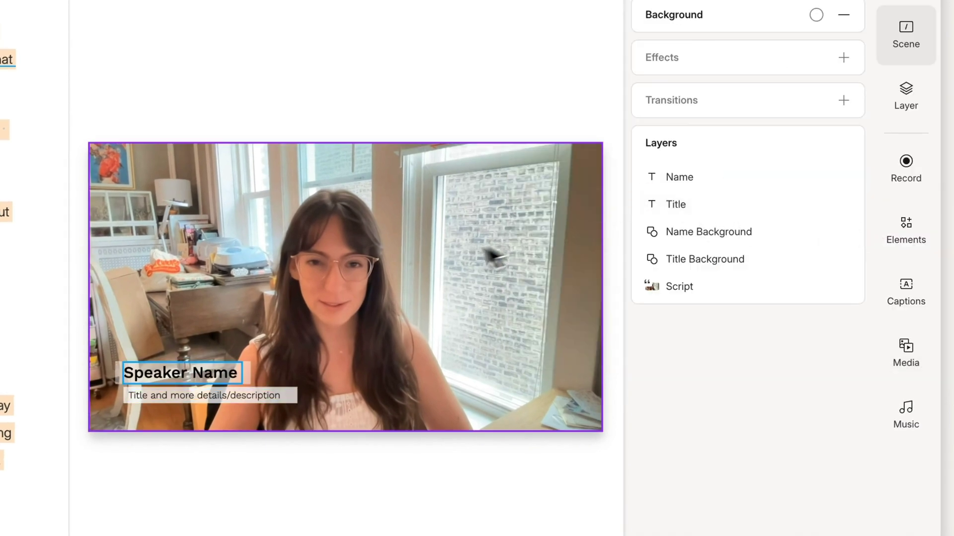
double_click(185, 375)
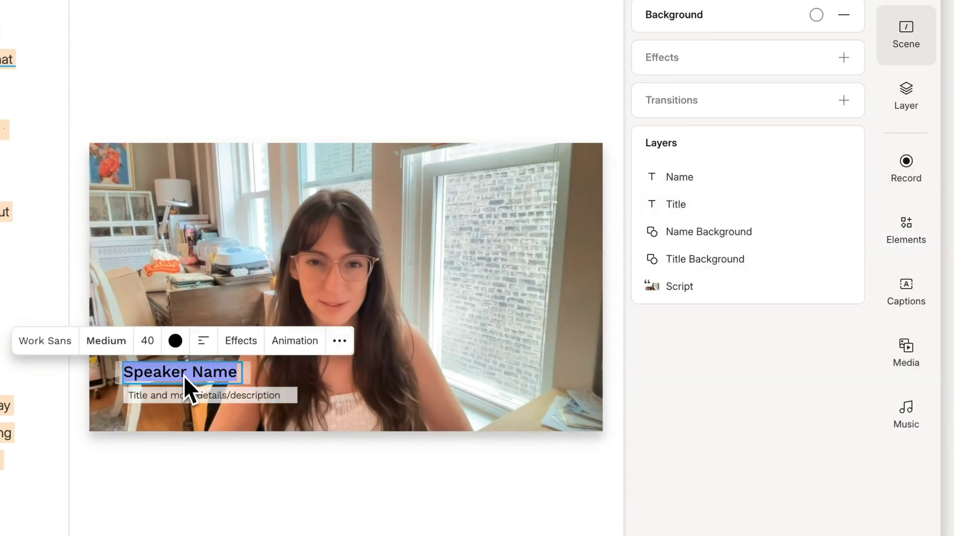
type("Megan S")
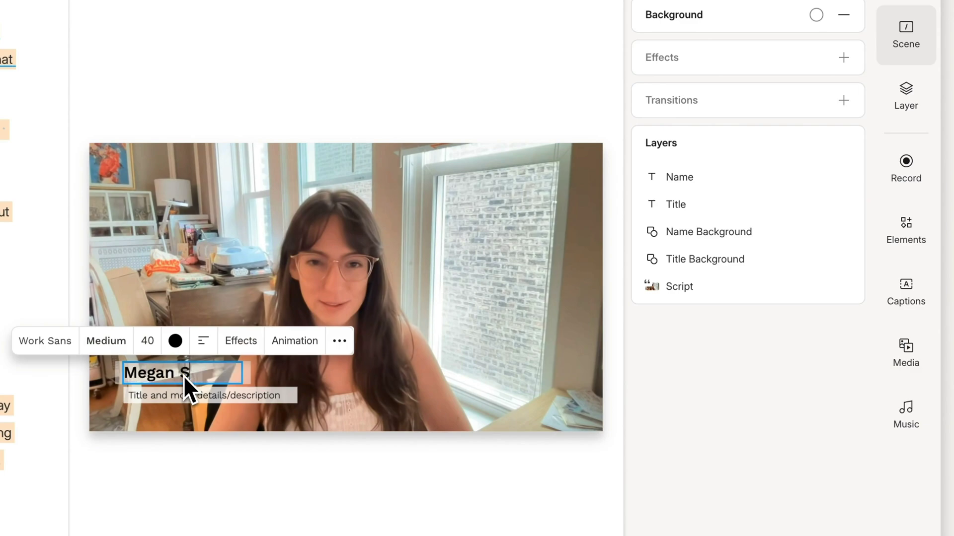
type("chm")
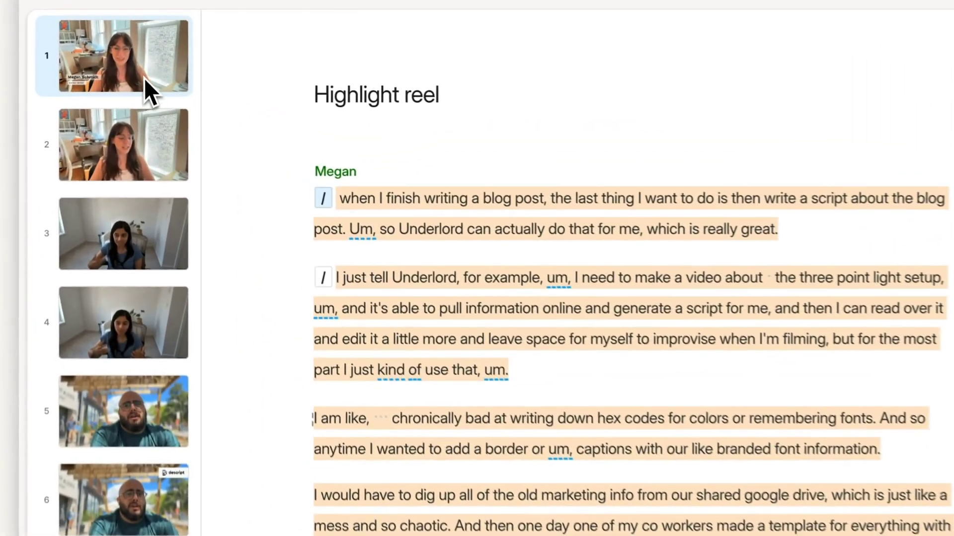
Step: Copy scene 1's lower-third layout and paste it onto scene 3
right_click(120, 67)
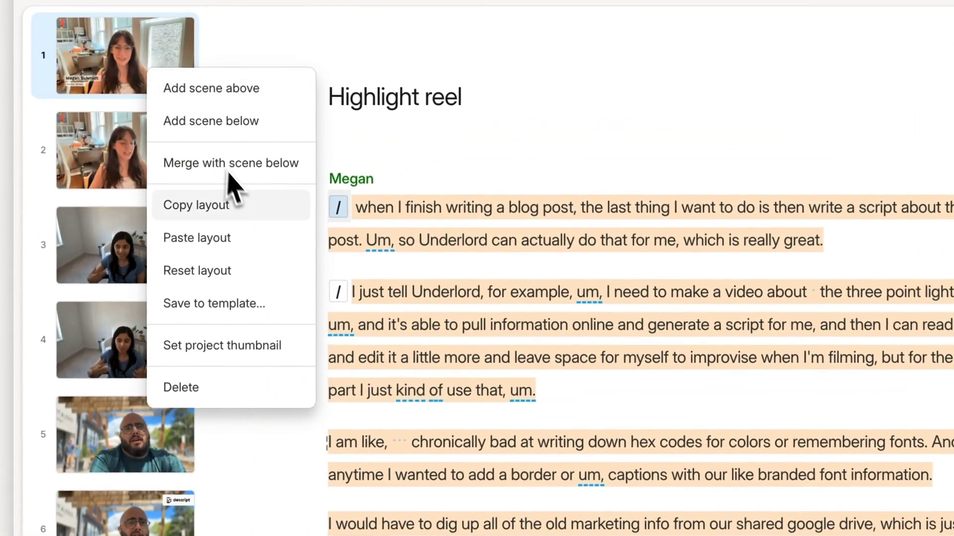
left_click(253, 209)
left_click(175, 266)
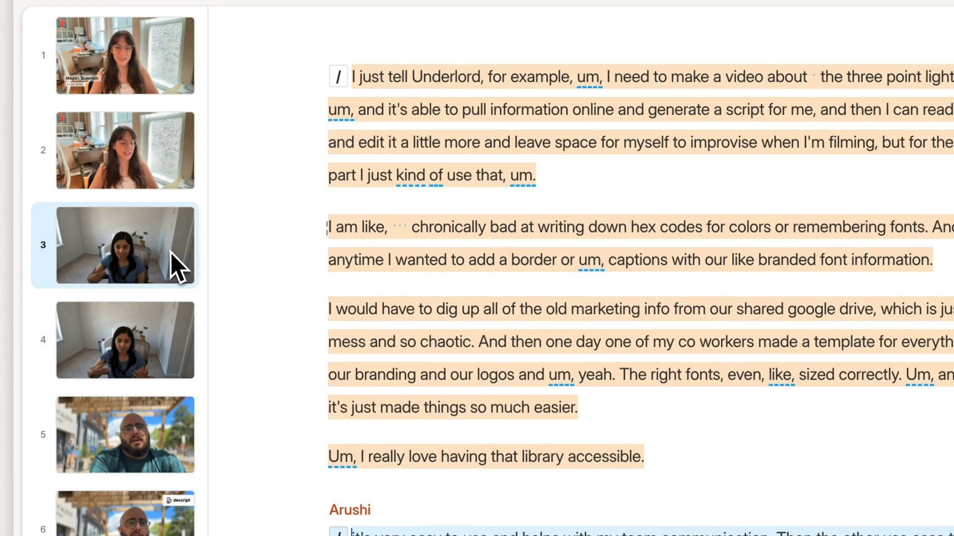
right_click(173, 267)
left_click(281, 449)
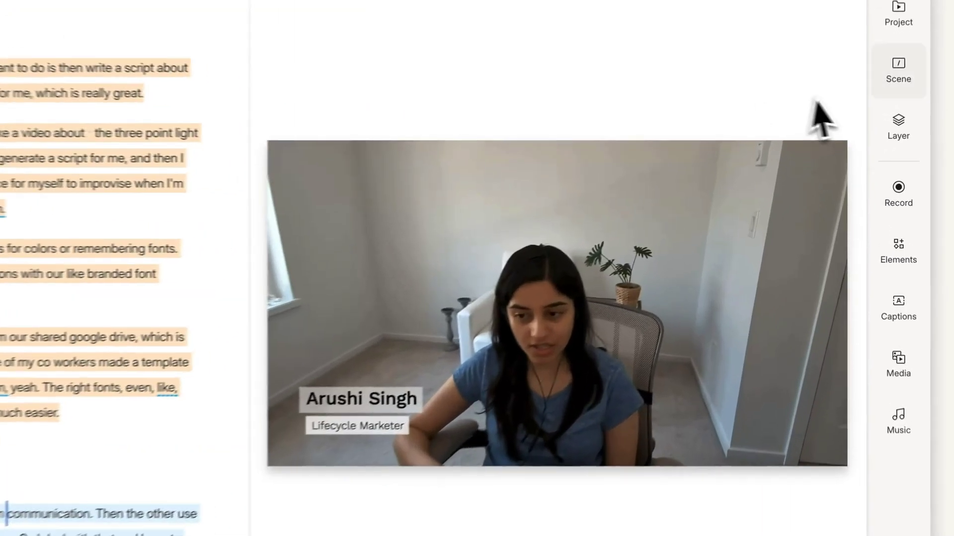
Step: Add a Blur In transition to the start of scene 3
left_click(875, 129)
left_click(841, 121)
mouse_move(815, 161)
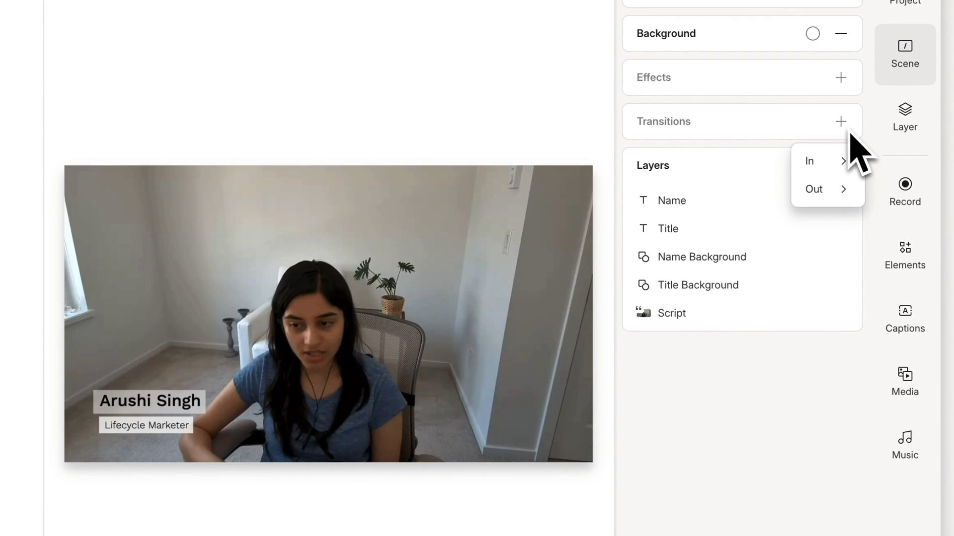
left_click(776, 198)
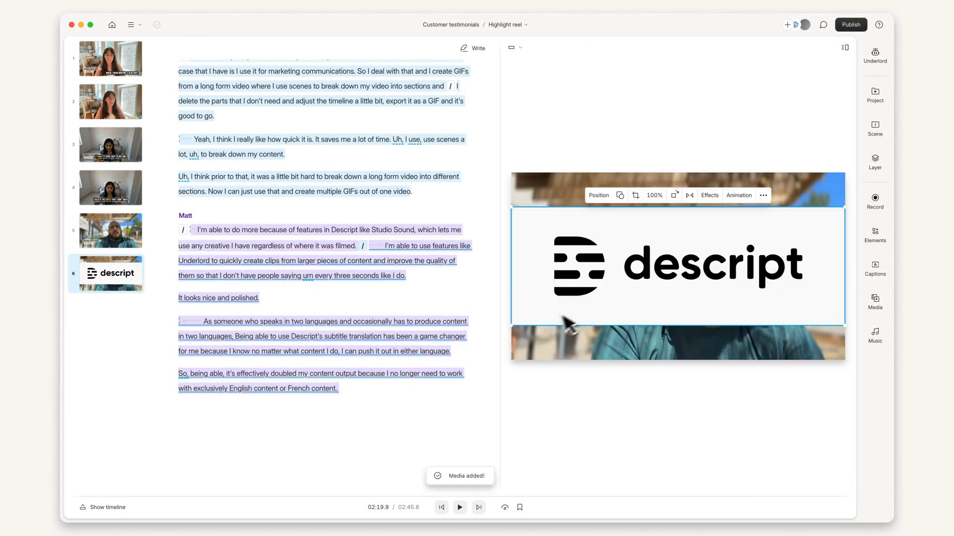
Step: Resize the Descript logo into a small top-right badge and apply Typewriter captions
left_click_drag(511, 325, 769, 234)
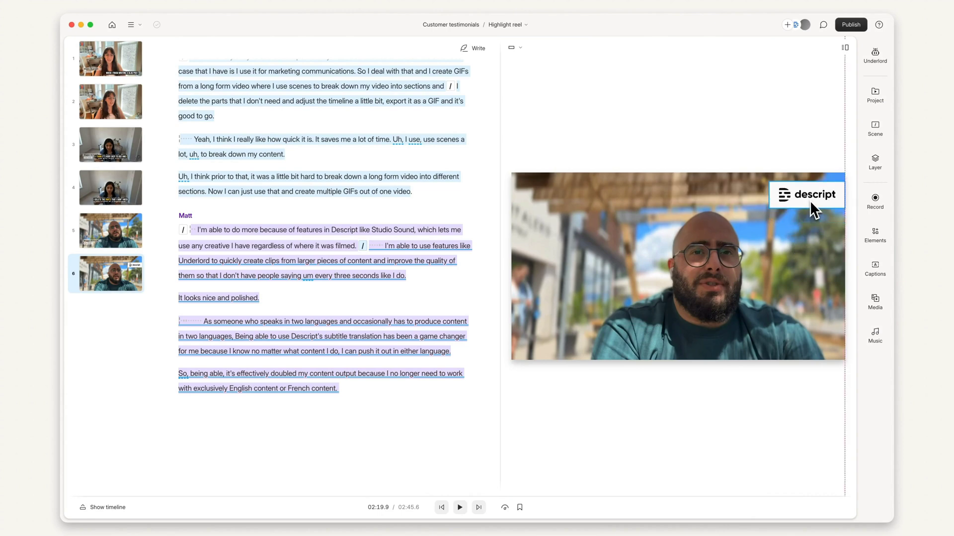
left_click(886, 267)
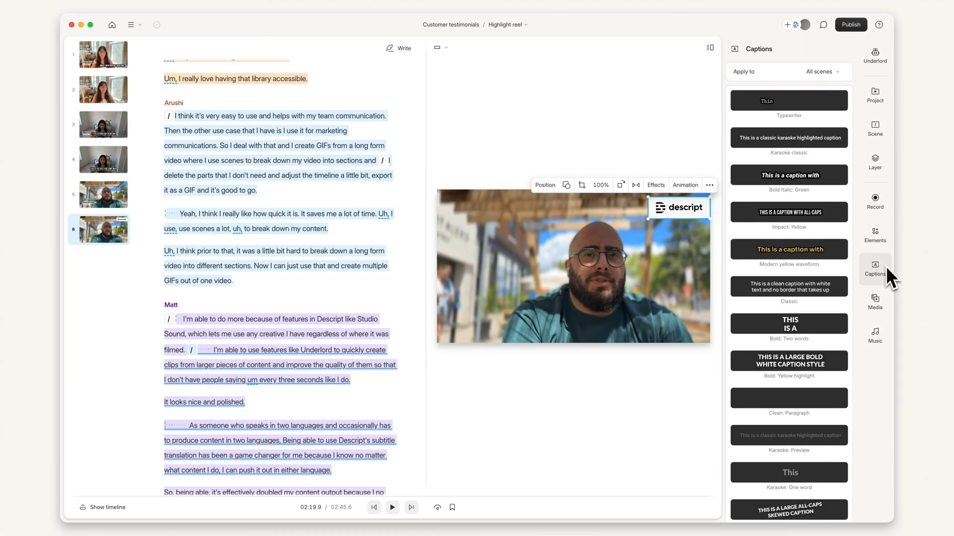
left_click(805, 104)
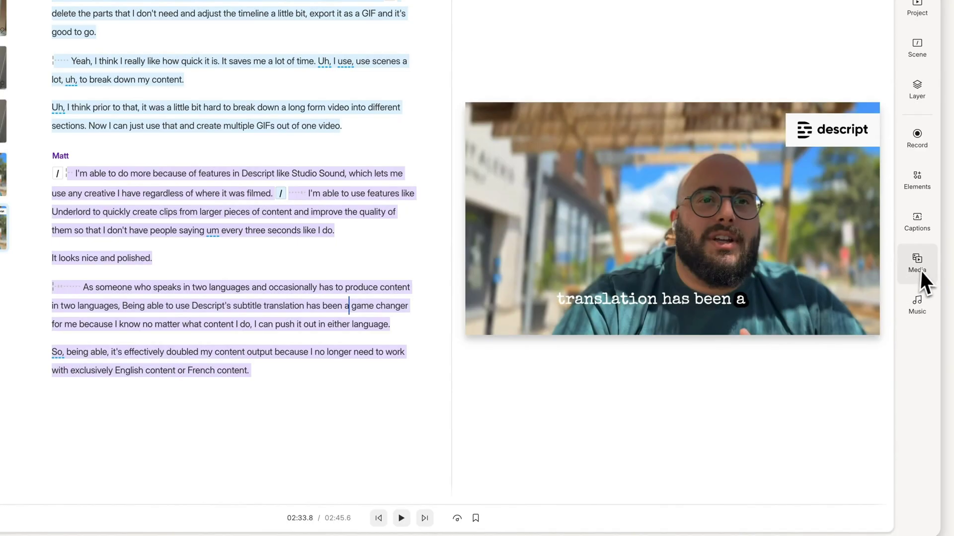
Step: Show the Music library of stock tracks and sound effects under Media
left_click(921, 269)
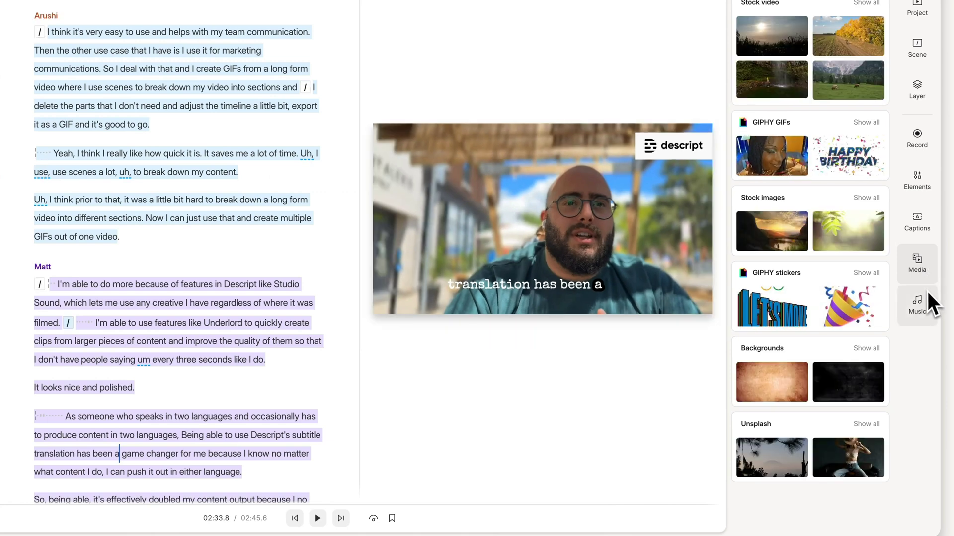
left_click(926, 298)
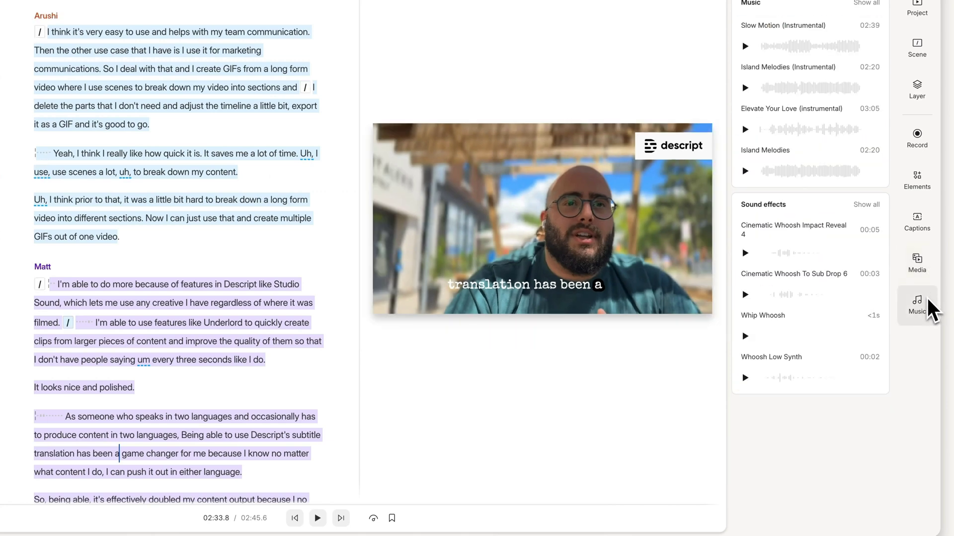